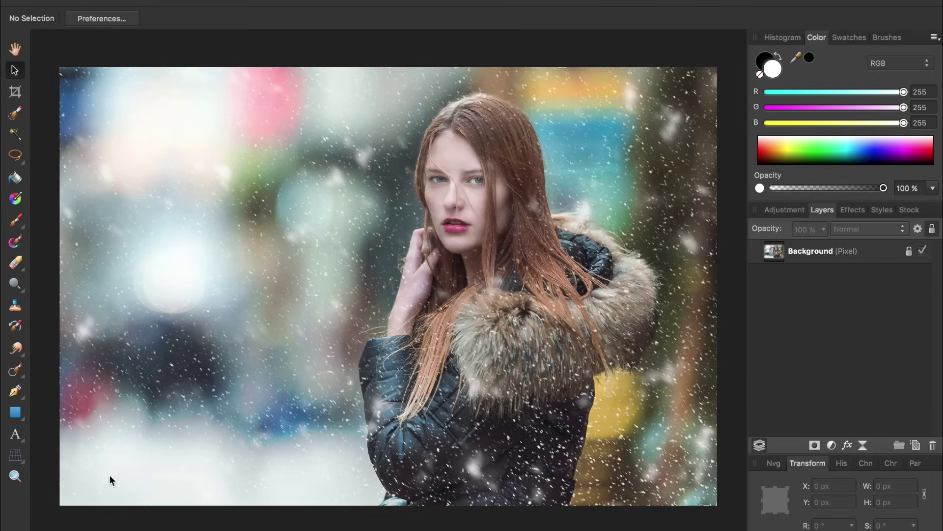
# Draw a white rectangle over the whole canvas and move it beneath the portrait photo
pyautogui.click(17, 413)
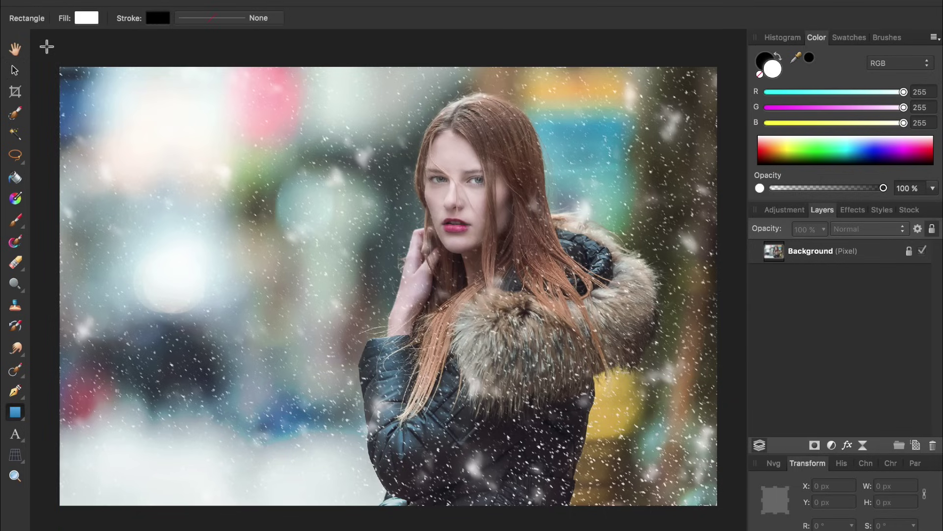
pyautogui.moveTo(47, 47); pyautogui.dragTo(516, 412)
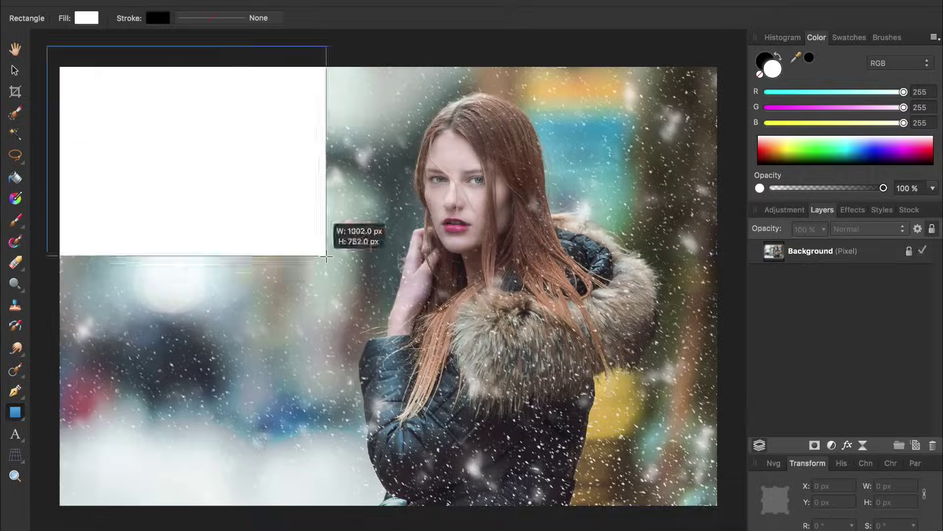
pyautogui.moveTo(516, 412); pyautogui.dragTo(725, 513)
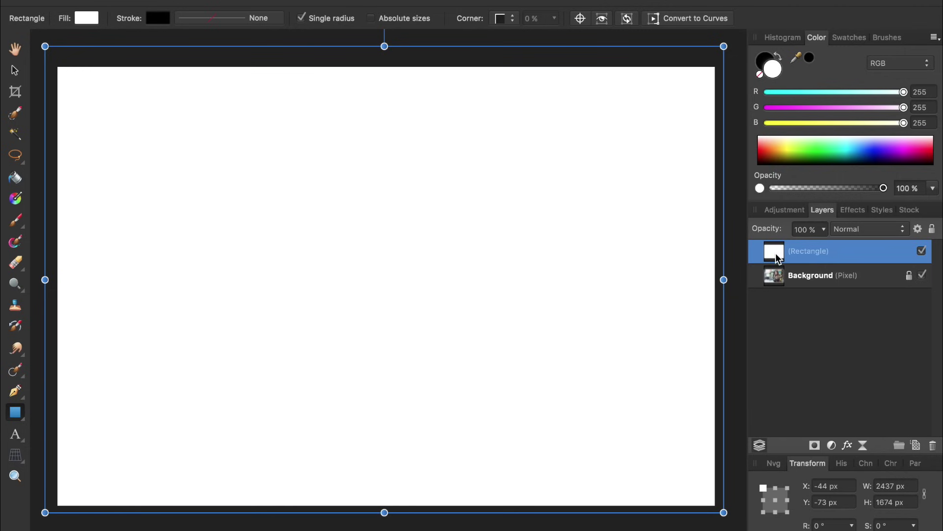
pyautogui.moveTo(776, 254); pyautogui.dragTo(764, 300)
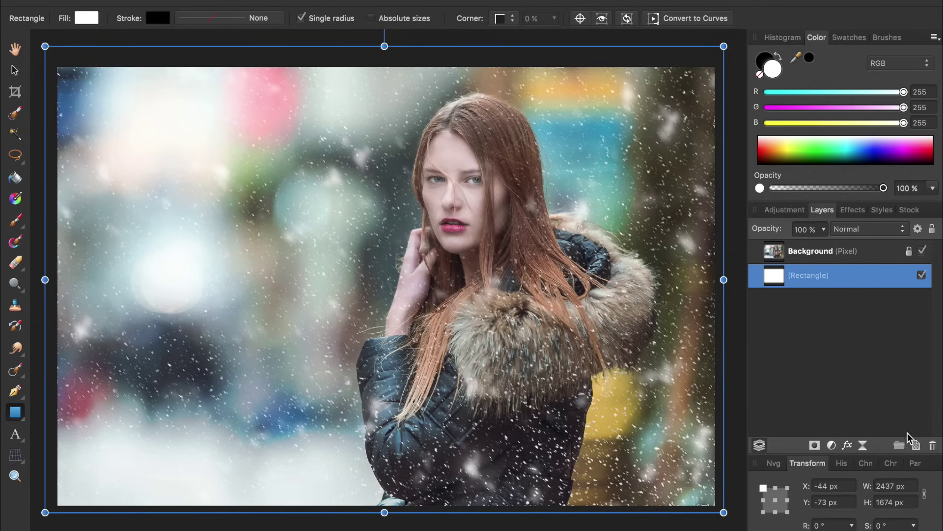
# Add an empty pixel layer above the Background photo, ready for black brush painting
pyautogui.click(915, 445)
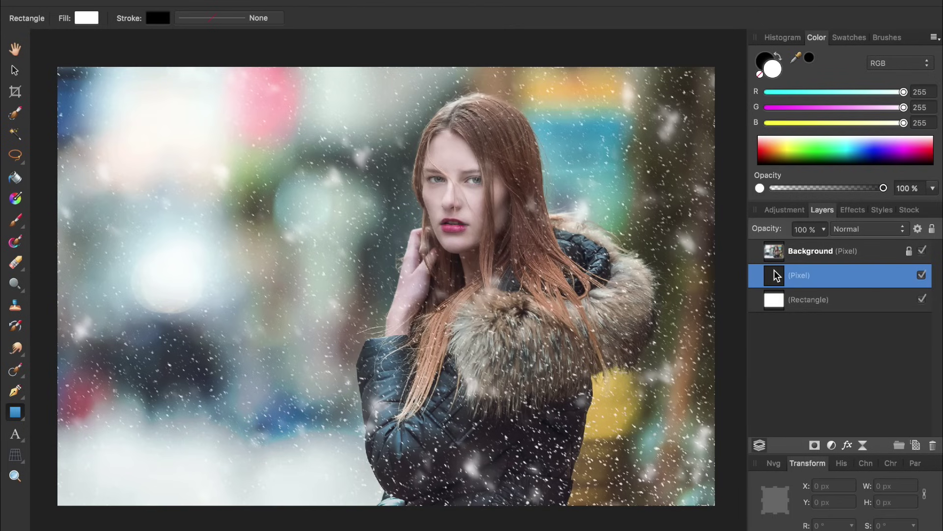
pyautogui.moveTo(774, 271); pyautogui.dragTo(763, 241)
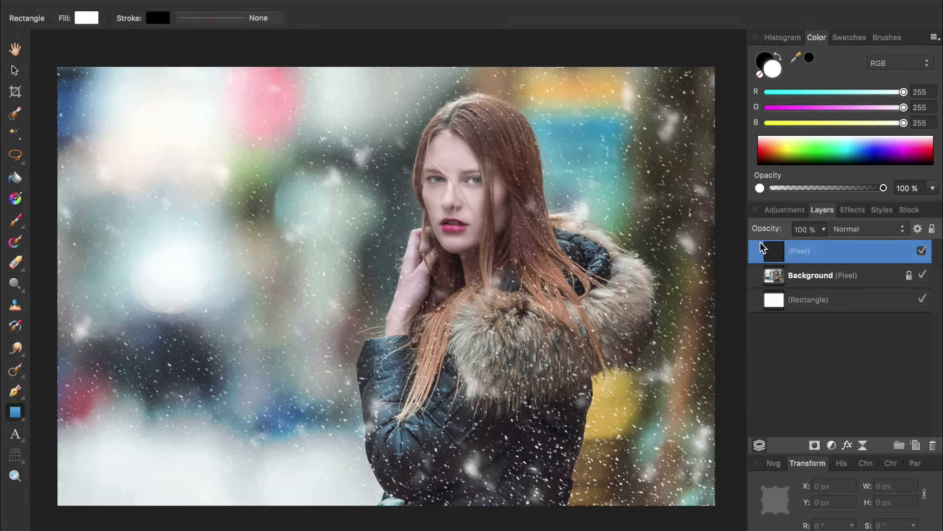
pyautogui.click(17, 222)
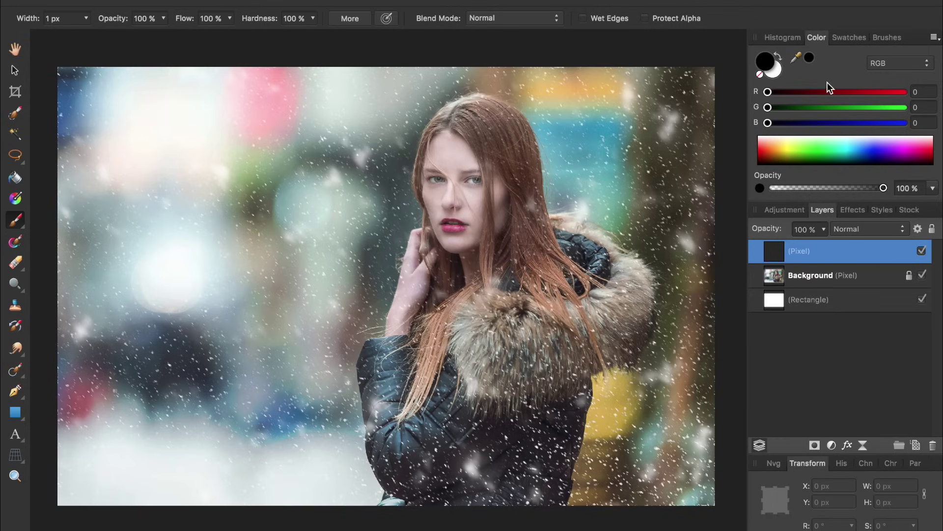
# Load the fifth Texture-category splatter brush at 300 px from the Brushes panel
pyautogui.click(883, 39)
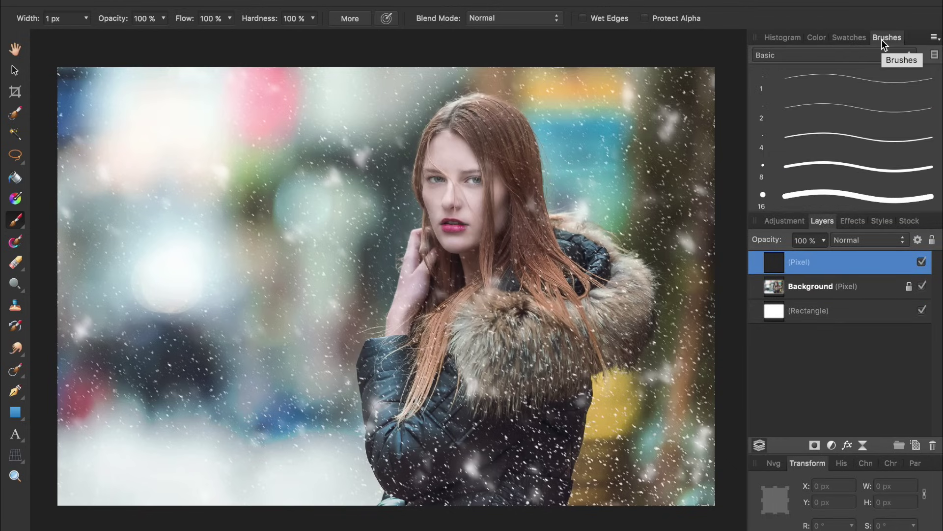
pyautogui.click(860, 54)
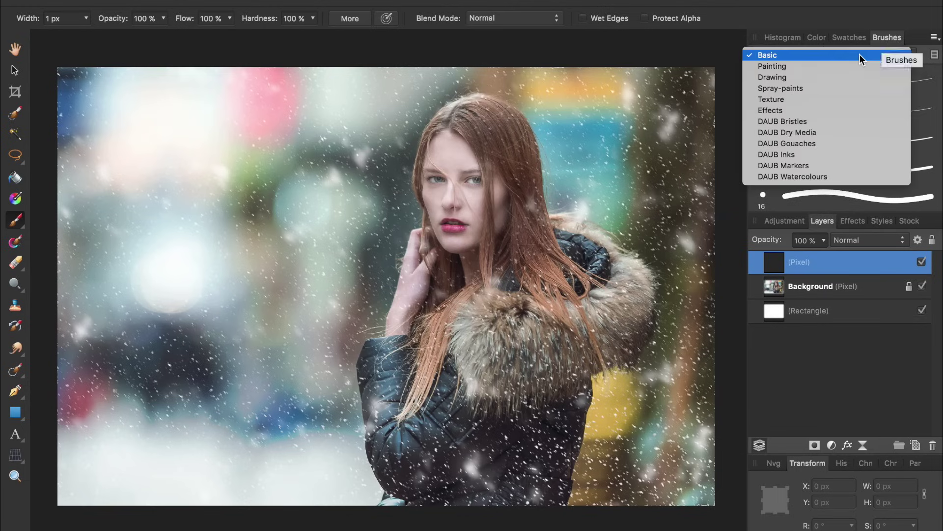
pyautogui.click(832, 100)
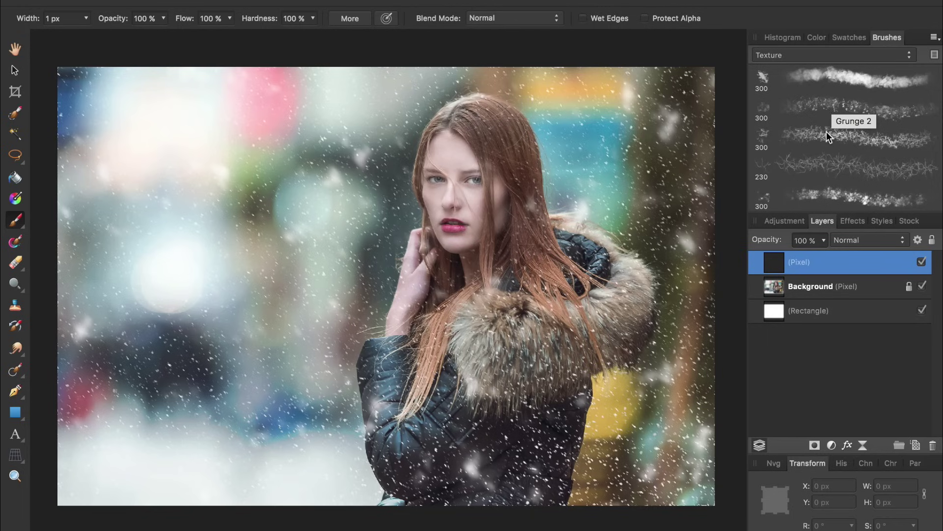
pyautogui.click(818, 194)
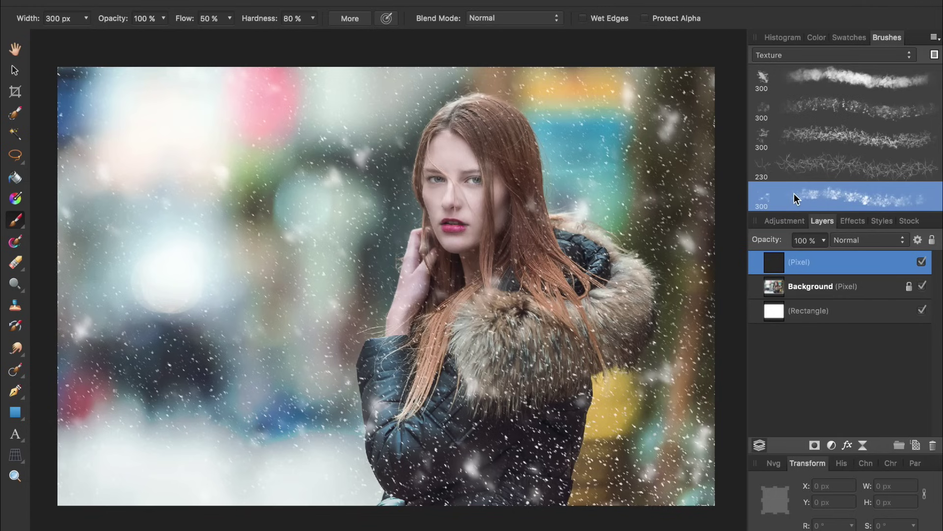
# Paint black splatter over the woman's head and left of her, then select Background
pyautogui.moveTo(473, 140)
pyautogui.mouseDown()
pyautogui.moveTo(439, 148)
pyautogui.moveTo(457, 207)
pyautogui.moveTo(501, 177)
pyautogui.moveTo(486, 147)
pyautogui.moveTo(439, 302)
pyautogui.moveTo(453, 192)
pyautogui.moveTo(443, 236)
pyautogui.moveTo(469, 274)
pyautogui.moveTo(524, 221)
pyautogui.moveTo(560, 280)
pyautogui.moveTo(457, 332)
pyautogui.moveTo(378, 403)
pyautogui.moveTo(479, 464)
pyautogui.moveTo(483, 435)
pyautogui.moveTo(546, 465)
pyautogui.moveTo(495, 435)
pyautogui.mouseUp()
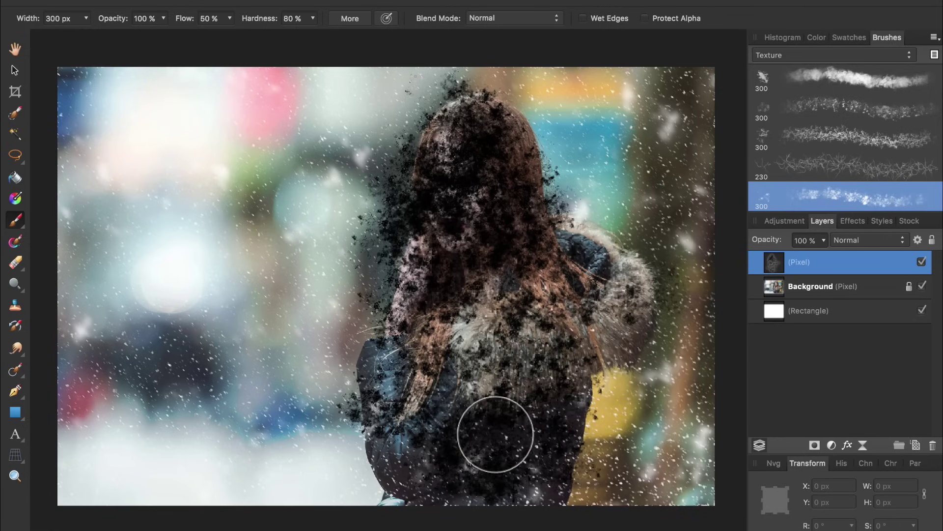
pyautogui.moveTo(417, 210)
pyautogui.mouseDown()
pyautogui.moveTo(428, 125)
pyautogui.moveTo(339, 332)
pyautogui.moveTo(317, 160)
pyautogui.moveTo(516, 133)
pyautogui.moveTo(369, 354)
pyautogui.moveTo(309, 472)
pyautogui.moveTo(407, 482)
pyautogui.moveTo(551, 476)
pyautogui.moveTo(574, 464)
pyautogui.moveTo(641, 265)
pyautogui.moveTo(682, 333)
pyautogui.moveTo(568, 273)
pyautogui.moveTo(552, 243)
pyautogui.moveTo(457, 155)
pyautogui.moveTo(403, 183)
pyautogui.moveTo(528, 159)
pyautogui.moveTo(442, 266)
pyautogui.moveTo(424, 325)
pyautogui.moveTo(504, 201)
pyautogui.moveTo(571, 343)
pyautogui.moveTo(361, 226)
pyautogui.moveTo(354, 243)
pyautogui.moveTo(395, 107)
pyautogui.moveTo(412, 96)
pyautogui.moveTo(243, 213)
pyautogui.moveTo(251, 383)
pyautogui.moveTo(264, 437)
pyautogui.moveTo(290, 472)
pyautogui.mouseUp()
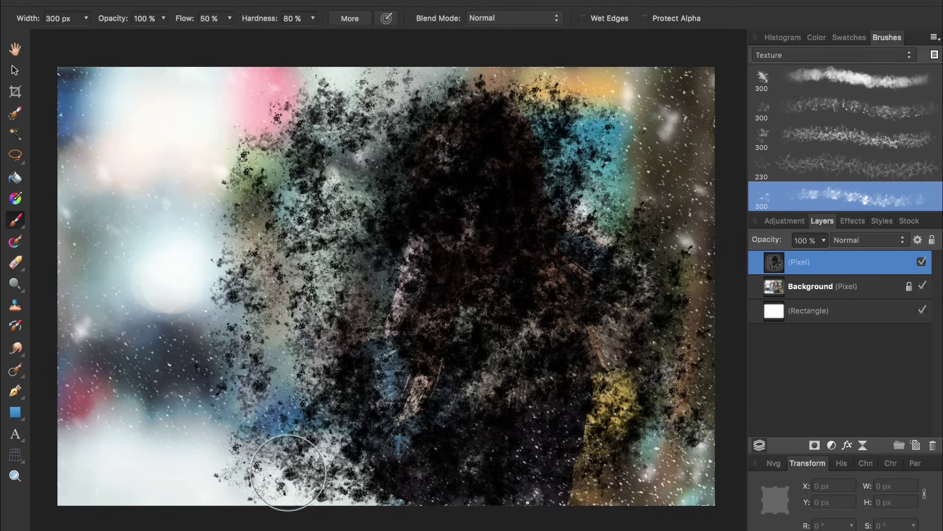
pyautogui.hotkey('alt', '[')
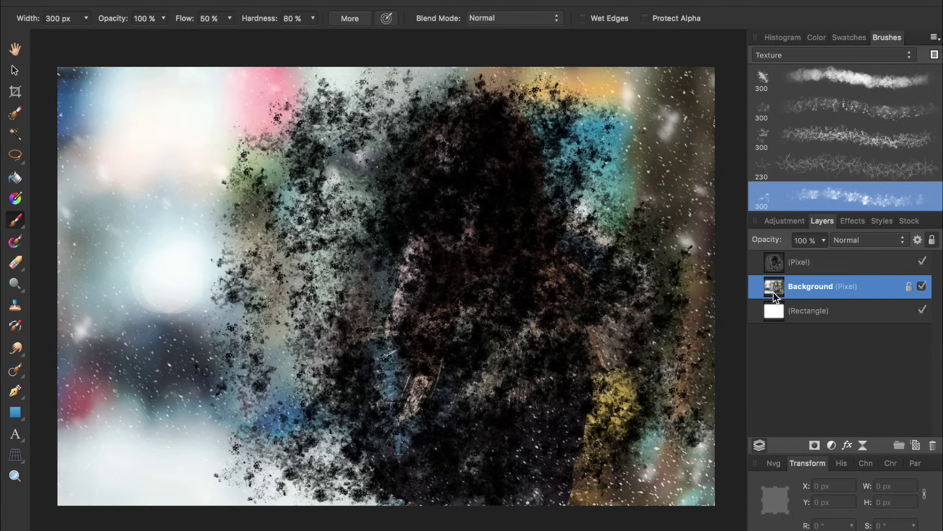
# Clip the Background portrait photo into the splatter Pixel layer's thumbnail
pyautogui.moveTo(773, 292); pyautogui.dragTo(803, 274)
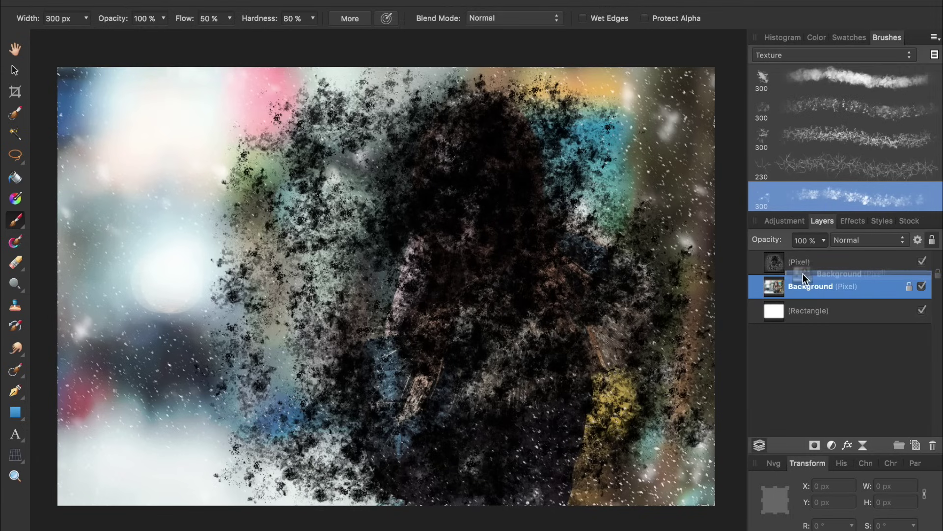
pyautogui.moveTo(803, 273); pyautogui.dragTo(801, 273)
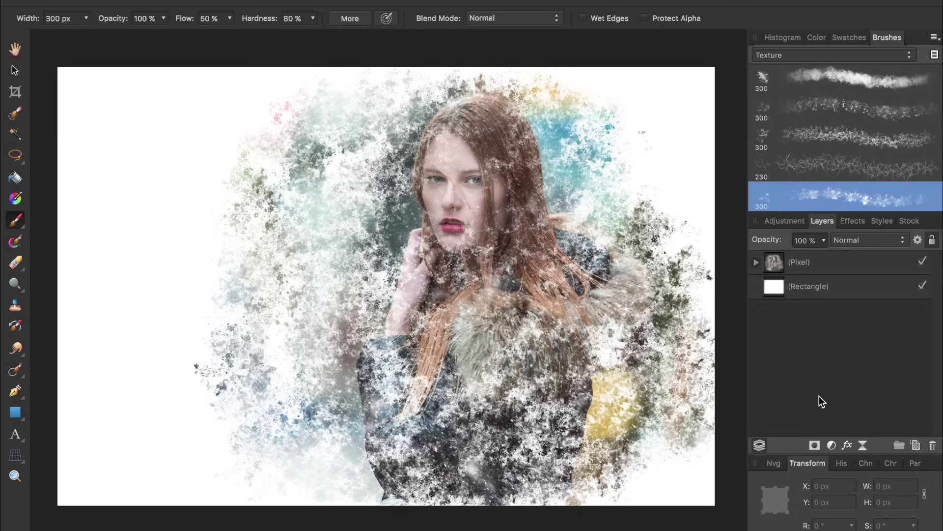
pyautogui.click(832, 447)
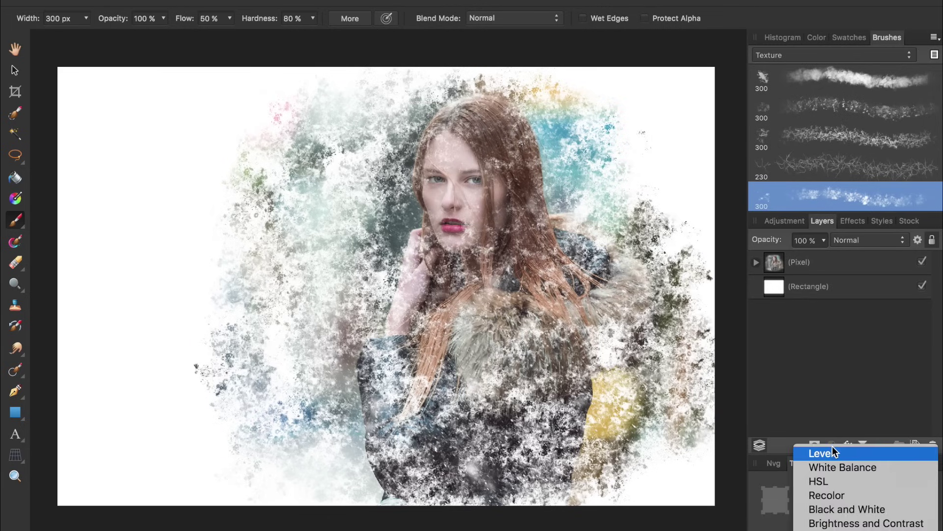
# Add a Black & White adjustment with reds at 54% and yellows at 57%
pyautogui.click(831, 510)
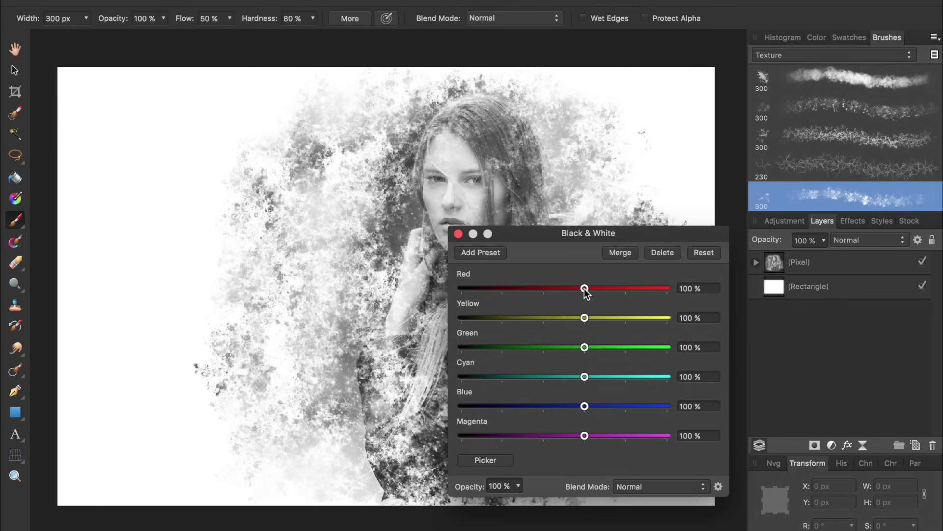
pyautogui.moveTo(585, 287); pyautogui.dragTo(566, 288)
pyautogui.moveTo(585, 318); pyautogui.dragTo(567, 319)
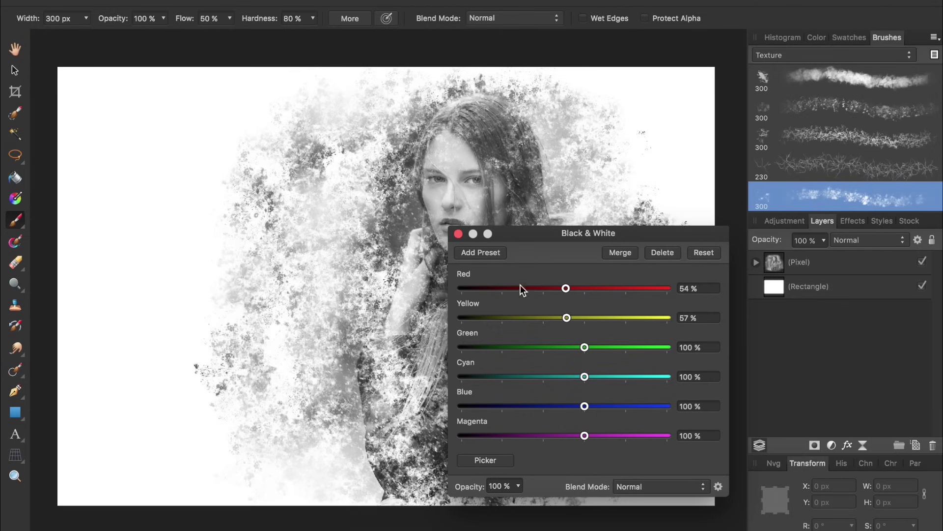
pyautogui.click(459, 233)
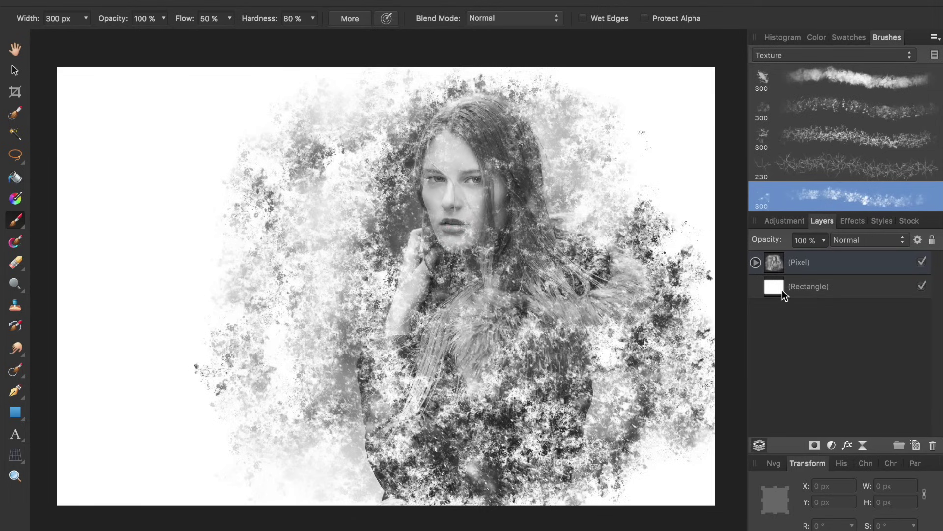
pyautogui.click(780, 289)
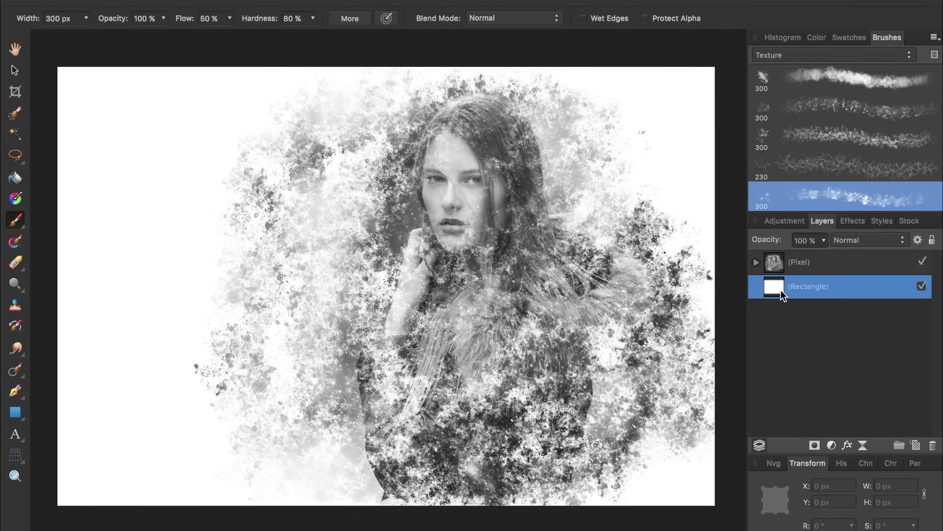
# Duplicate the white rectangle with Ctrl+J and move the copy above the splattered portrait
pyautogui.hotkey('ctrl', 'j')
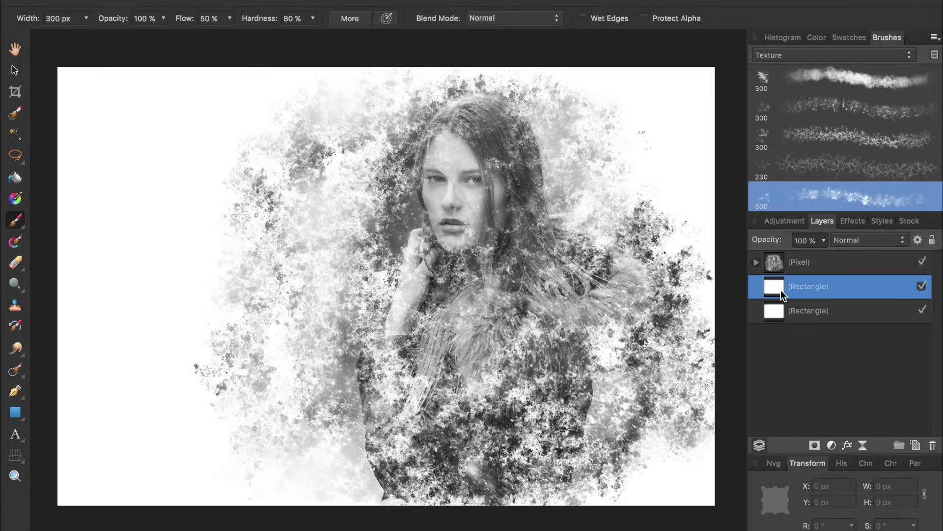
pyautogui.moveTo(781, 290); pyautogui.dragTo(764, 253)
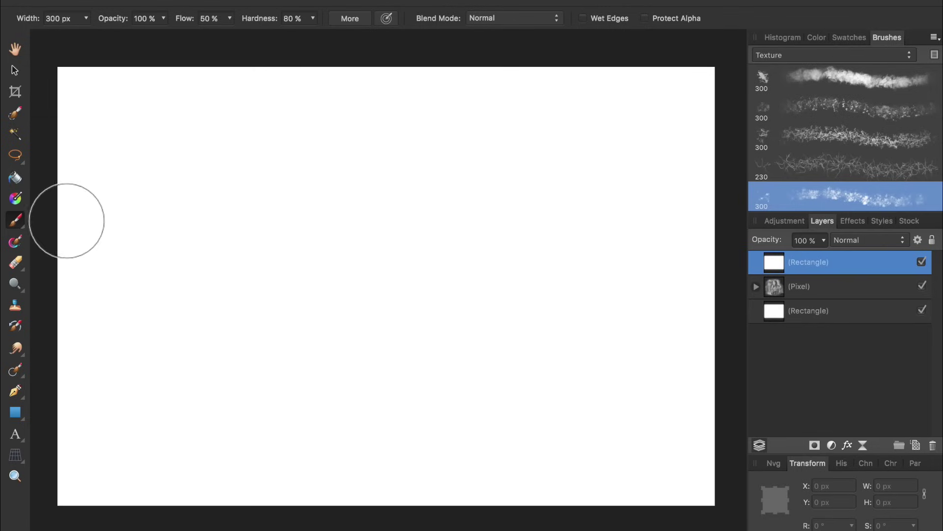
pyautogui.click(18, 201)
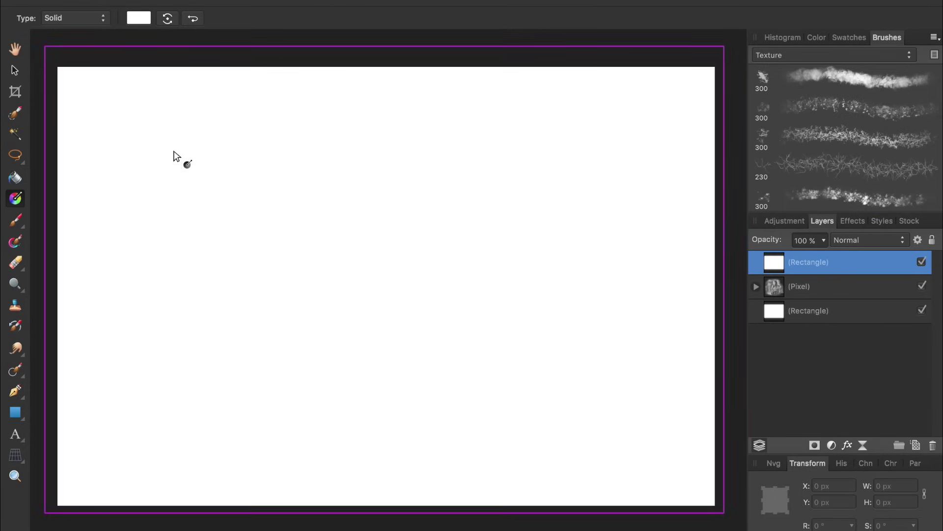
# Drag a white-to-grey linear gradient across the top rectangle and show its stop settings
pyautogui.moveTo(173, 151); pyautogui.dragTo(516, 311)
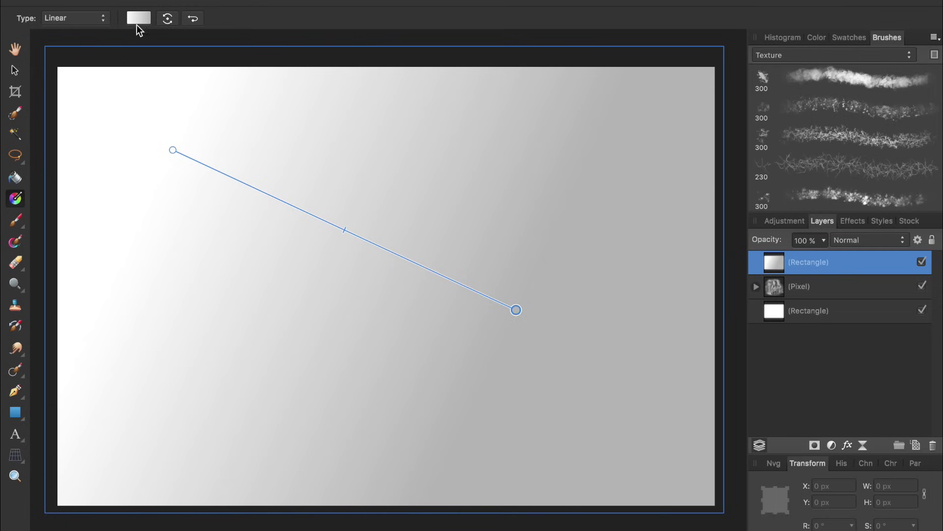
pyautogui.click(138, 20)
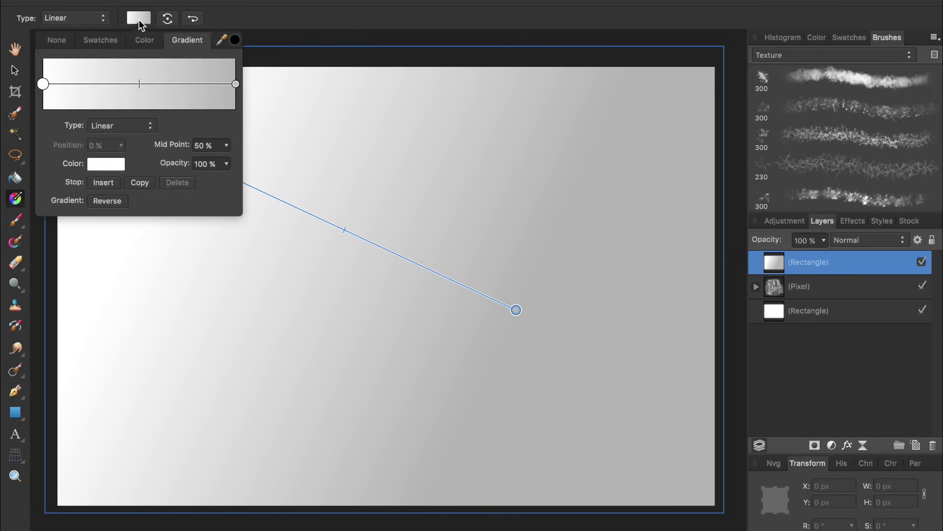
# Set the gradient's left stop to purple and right stop to mint green, then close the editor
pyautogui.click(107, 164)
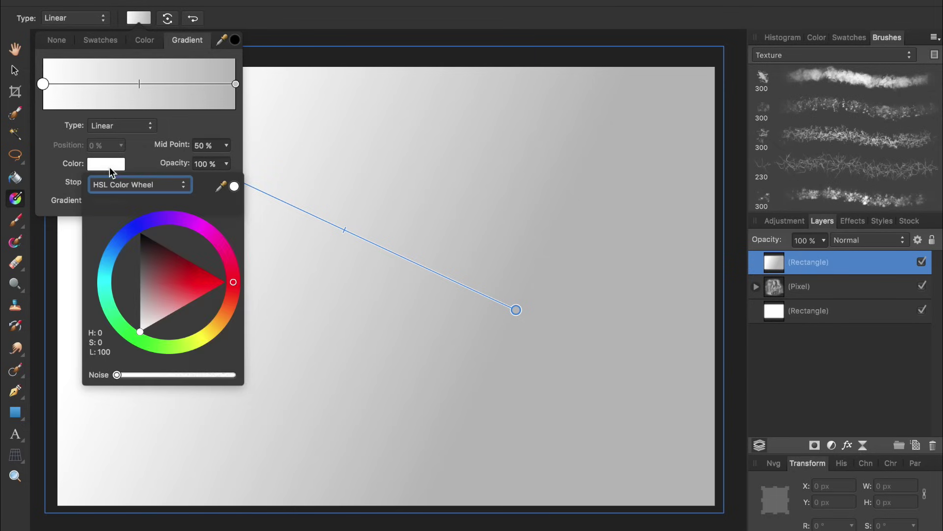
pyautogui.moveTo(133, 233); pyautogui.dragTo(181, 220)
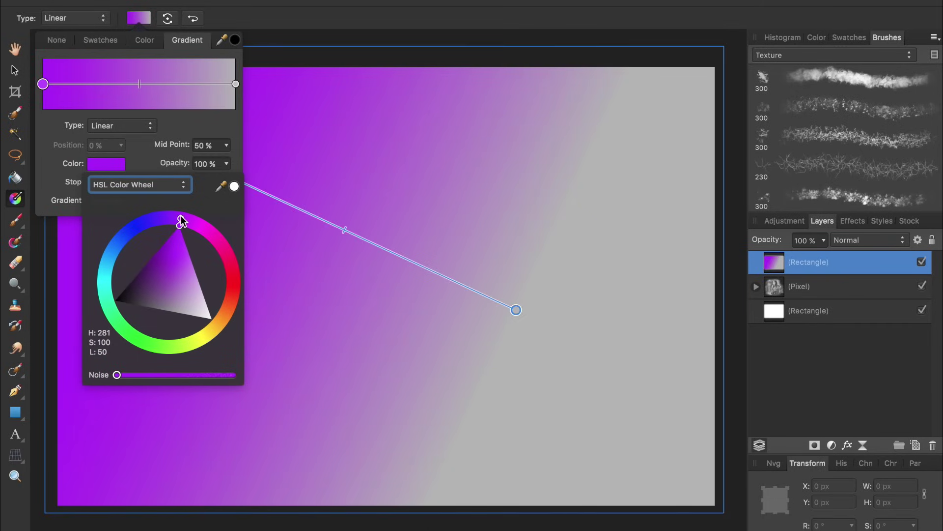
pyautogui.click(236, 87)
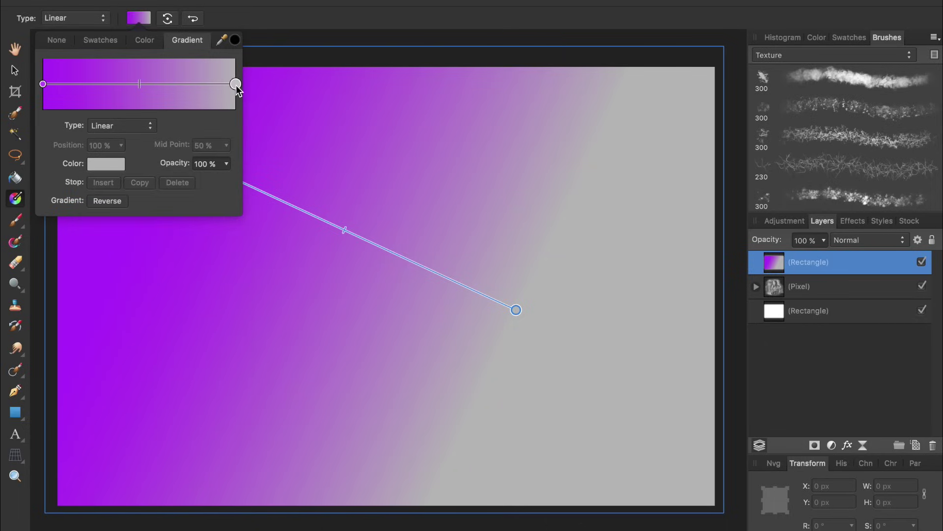
pyautogui.click(109, 164)
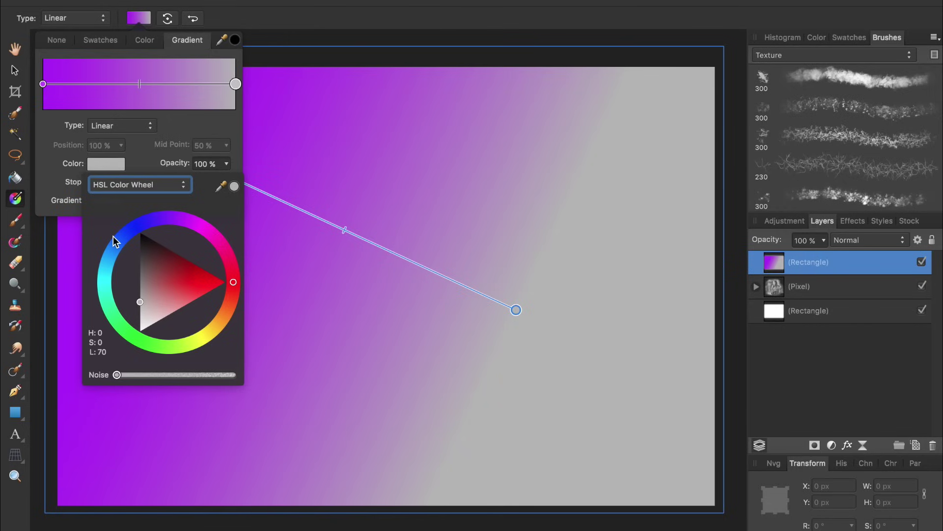
pyautogui.moveTo(112, 247); pyautogui.dragTo(111, 312)
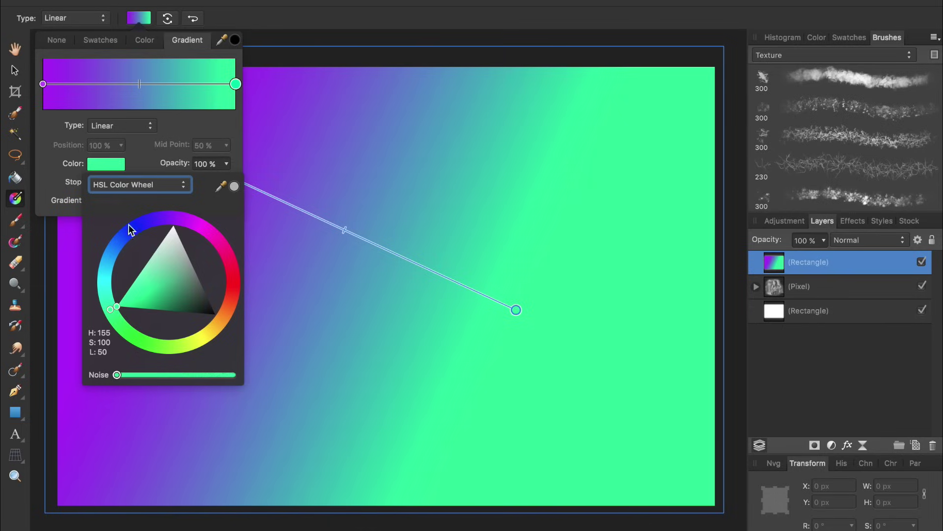
pyautogui.click(142, 16)
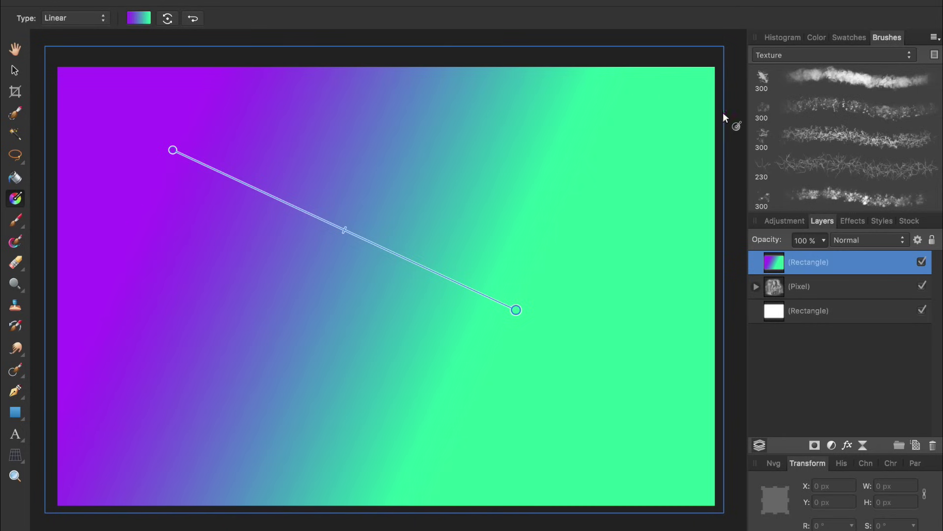
# Set the purple-to-green gradient rectangle's blend mode to Overlay
pyautogui.click(845, 239)
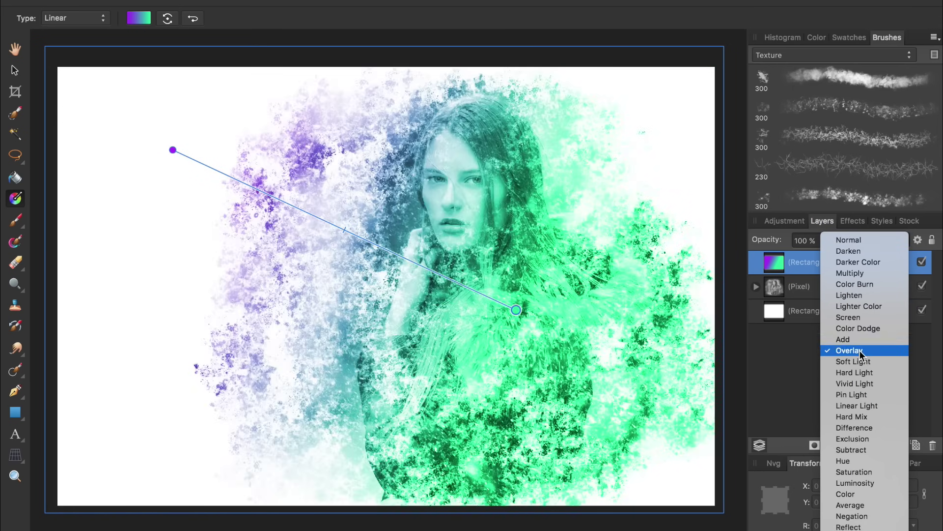
pyautogui.click(860, 350)
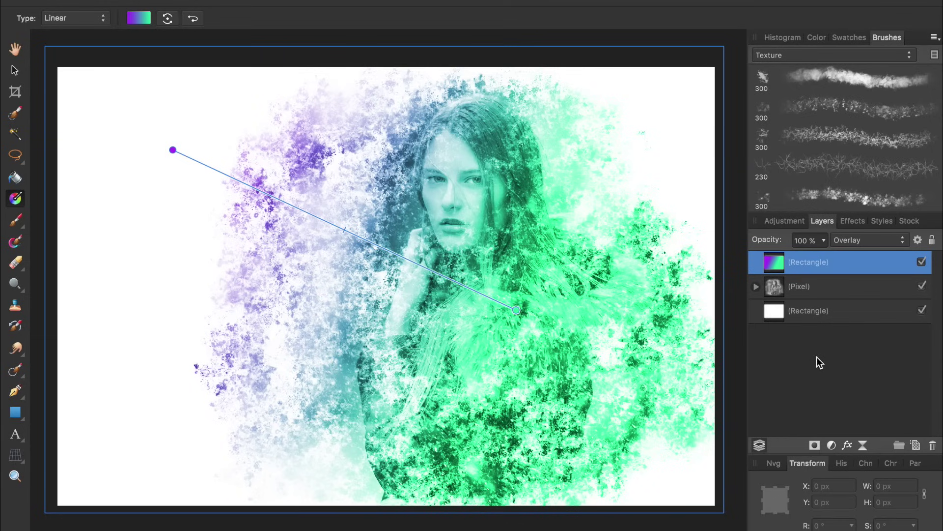
pyautogui.click(833, 445)
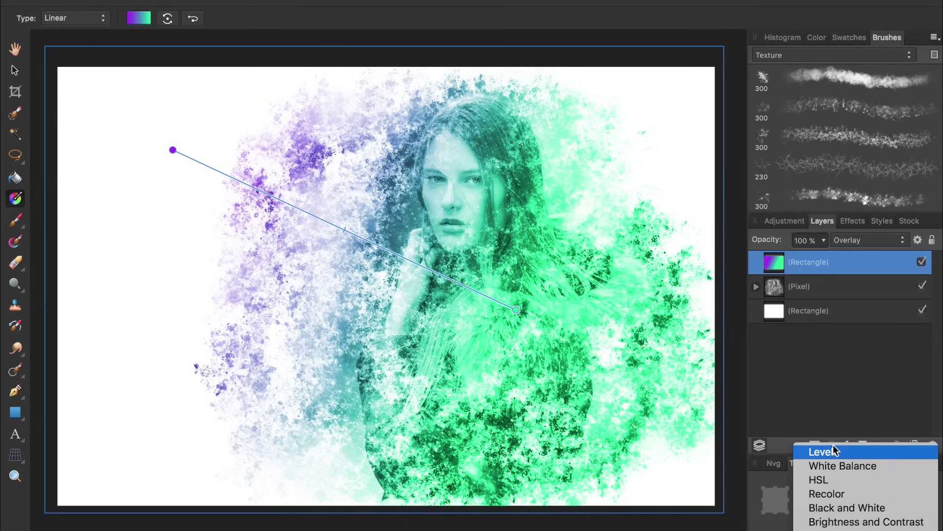
# Add a Brightness and Contrast adjustment with brightness -35% and contrast 32%
pyautogui.click(840, 522)
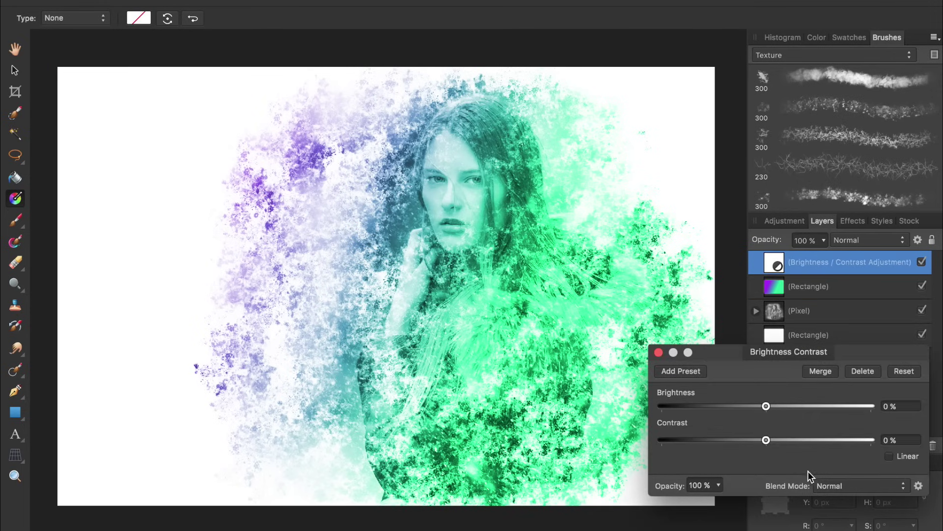
pyautogui.moveTo(767, 406); pyautogui.dragTo(730, 407)
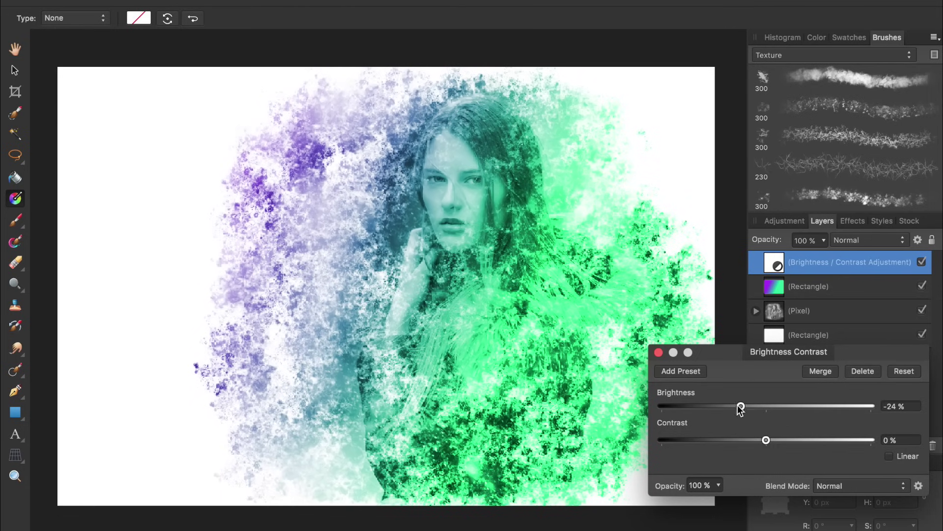
pyautogui.moveTo(765, 439); pyautogui.dragTo(801, 440)
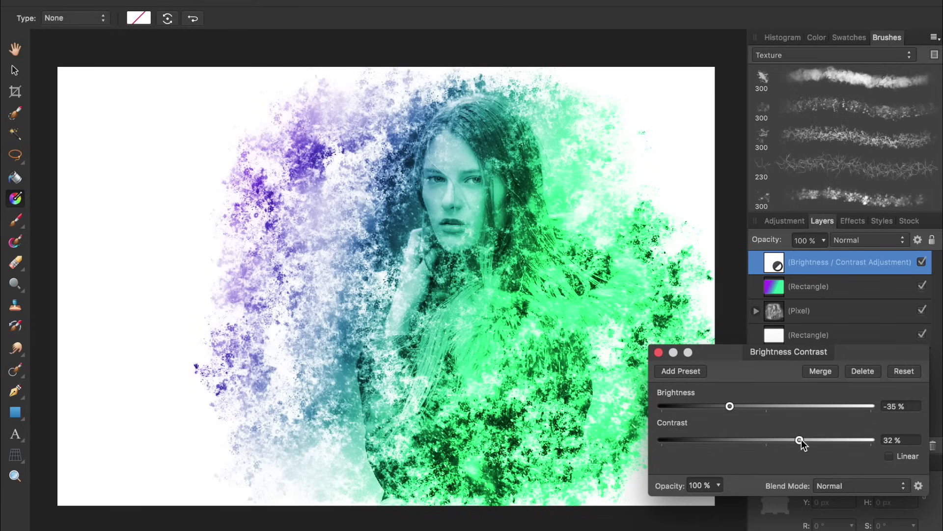
pyautogui.click(660, 353)
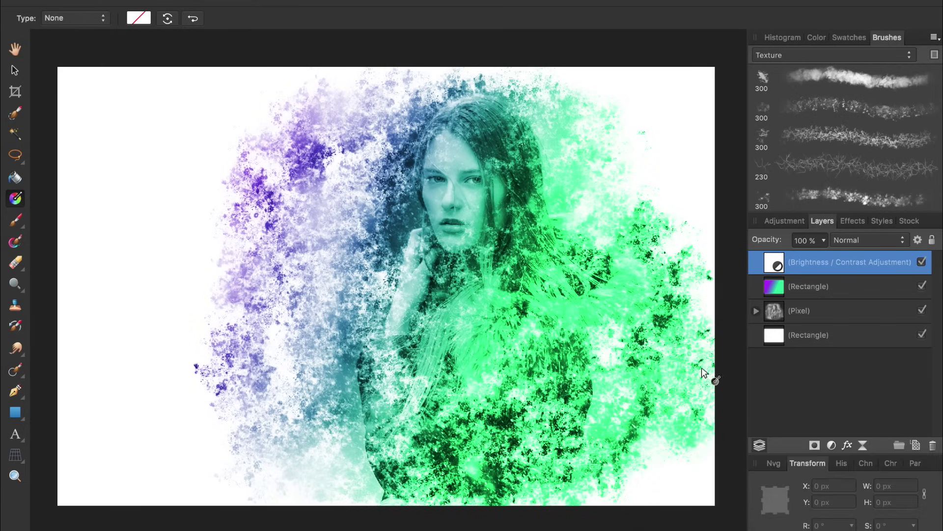